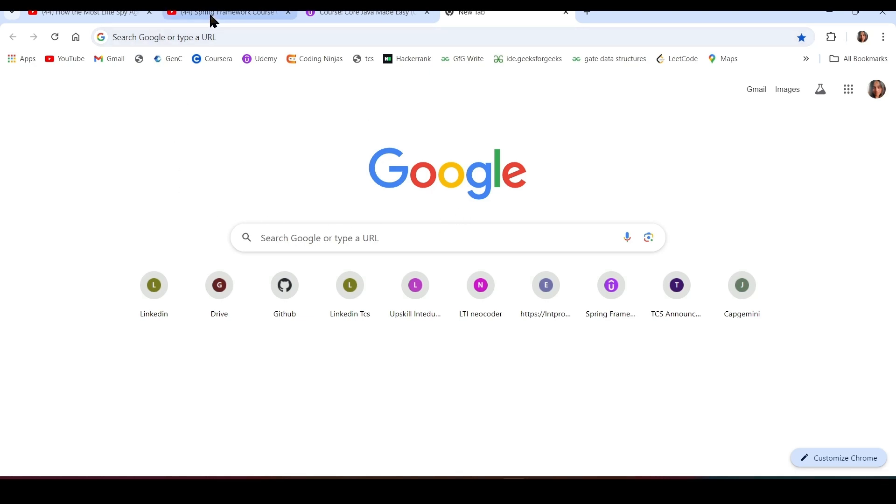
# Search Google for 'mysql download' and open the MySQL Community Downloads page.
pyautogui.click(213, 34)
pyautogui.write('mysq')
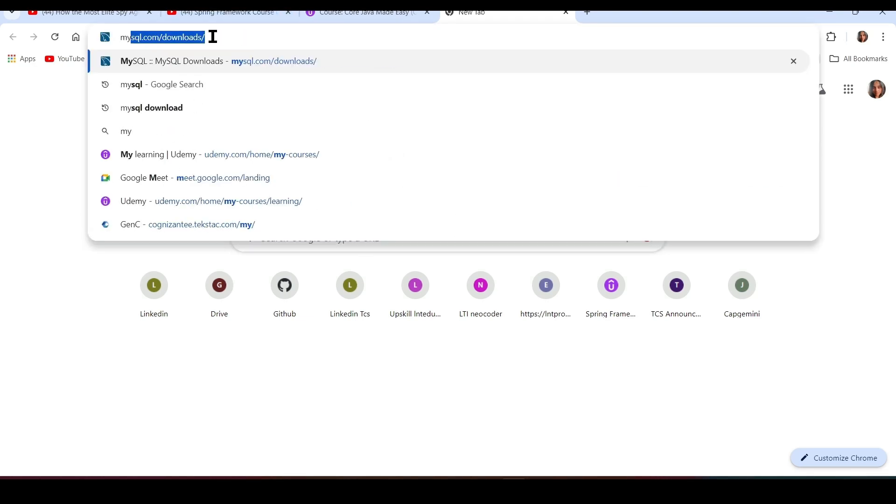
pyautogui.write('l download')
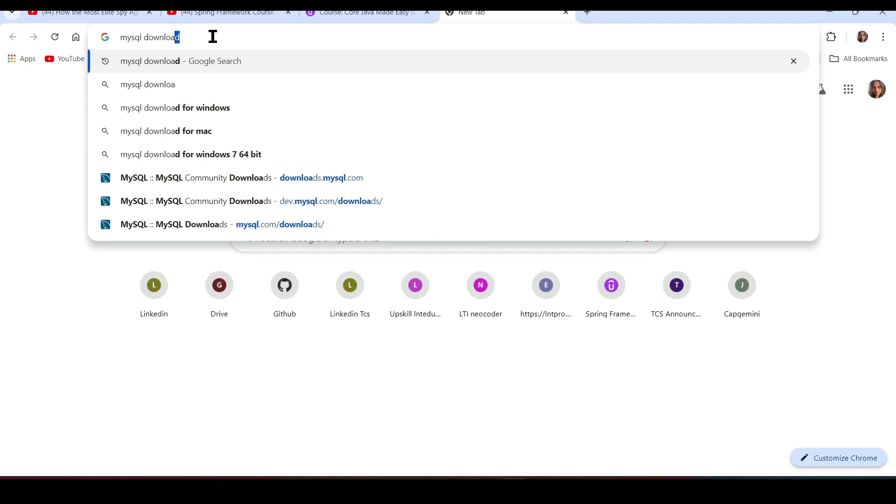
pyautogui.press('Return')
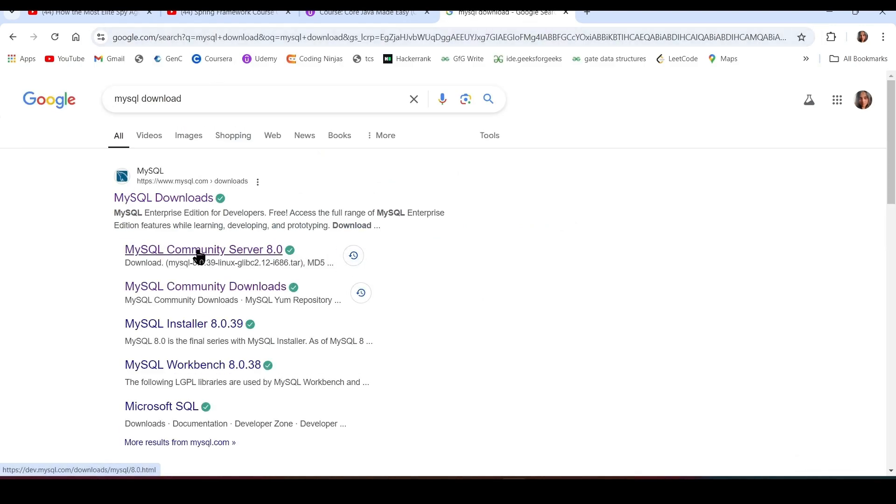
pyautogui.click(201, 252)
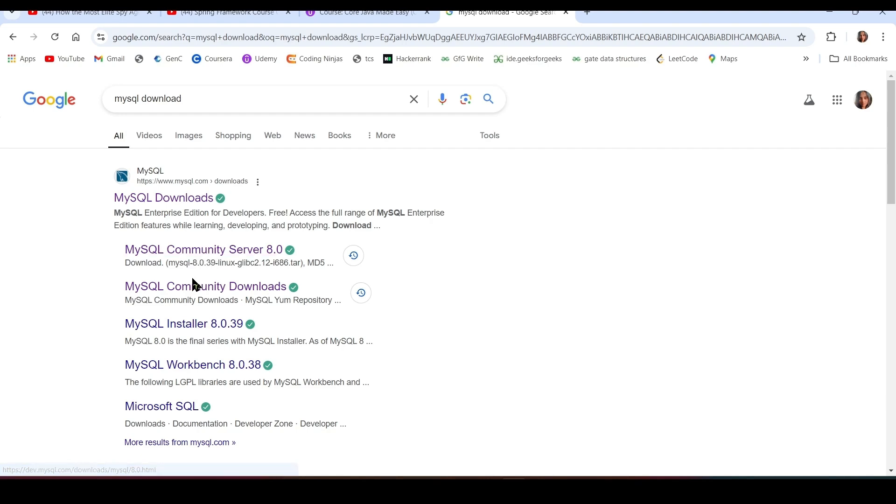
pyautogui.click(210, 288)
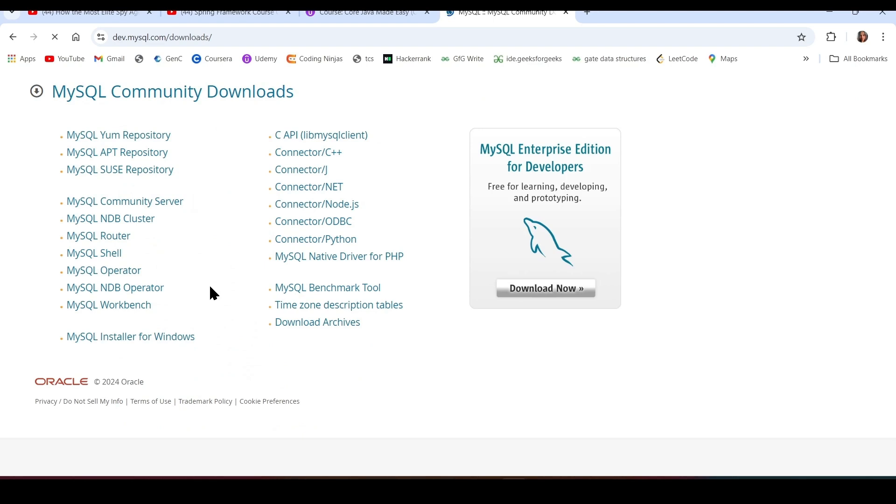
# Show MySQL Community Server downloads for version 8.4.2 LTS on Microsoft Windows.
pyautogui.click(121, 205)
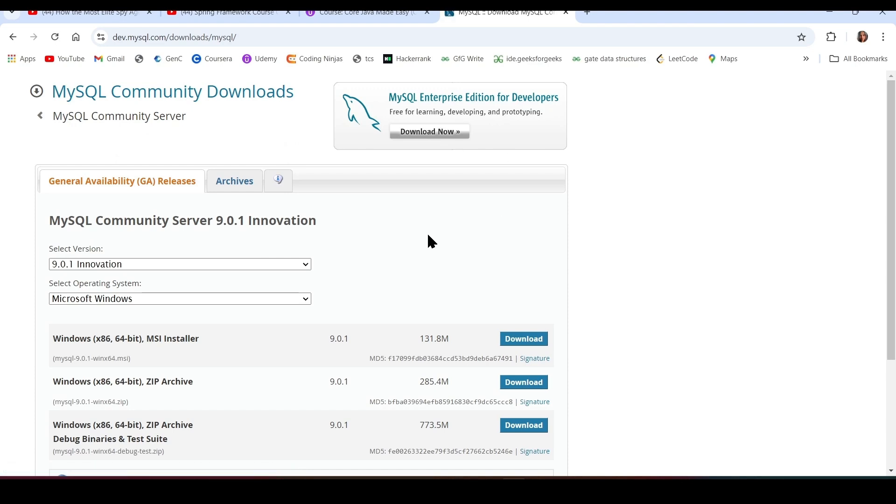
pyautogui.scroll(-1, 414, 245)
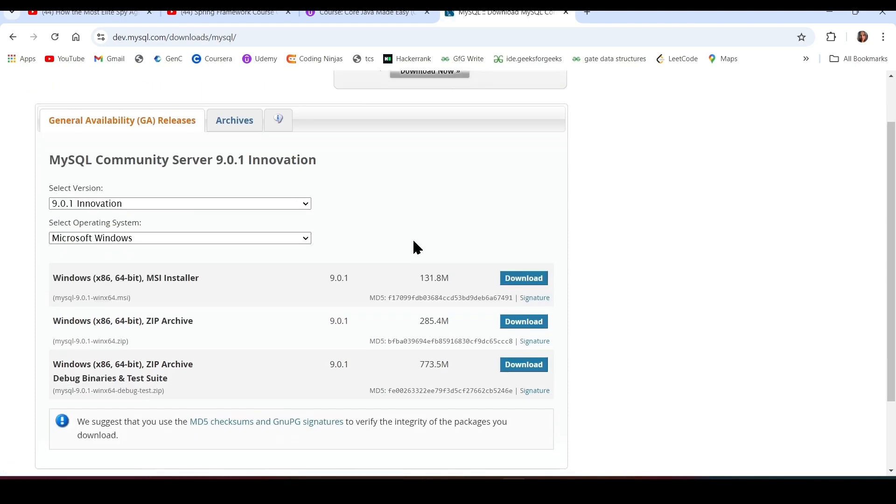
pyautogui.click(277, 211)
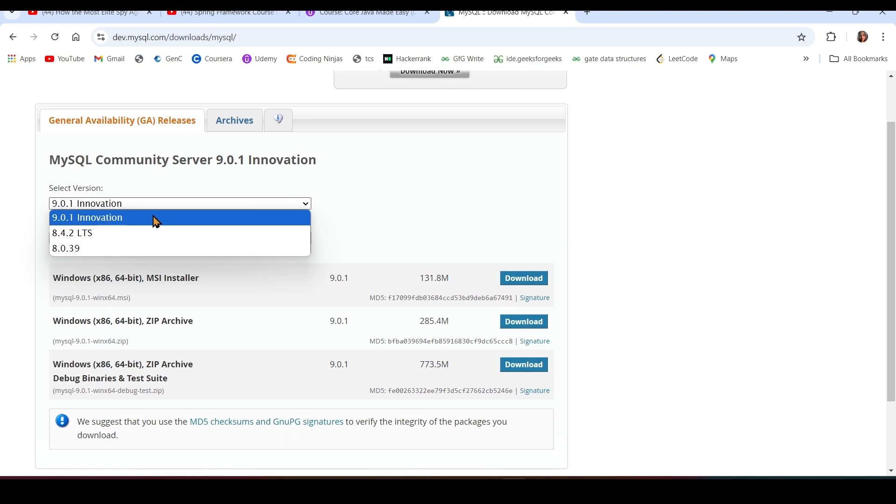
pyautogui.click(100, 233)
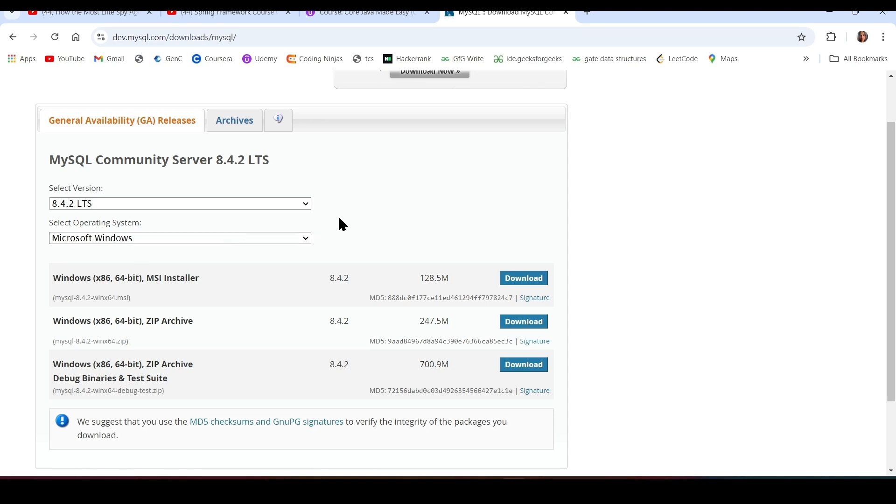
pyautogui.click(303, 240)
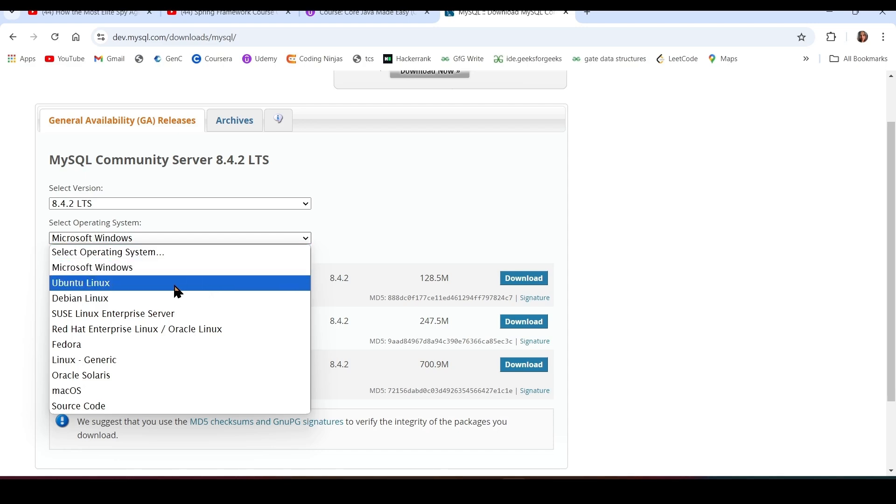
pyautogui.click(542, 148)
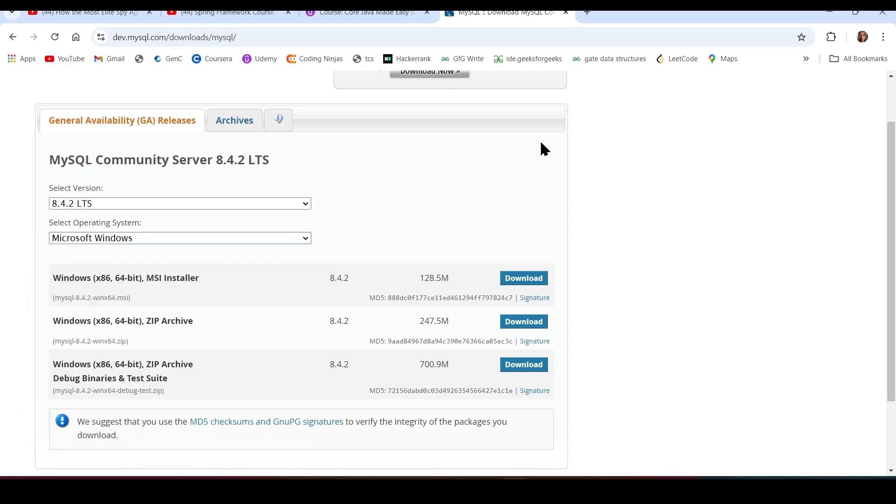
pyautogui.scroll(-2, 623, 294)
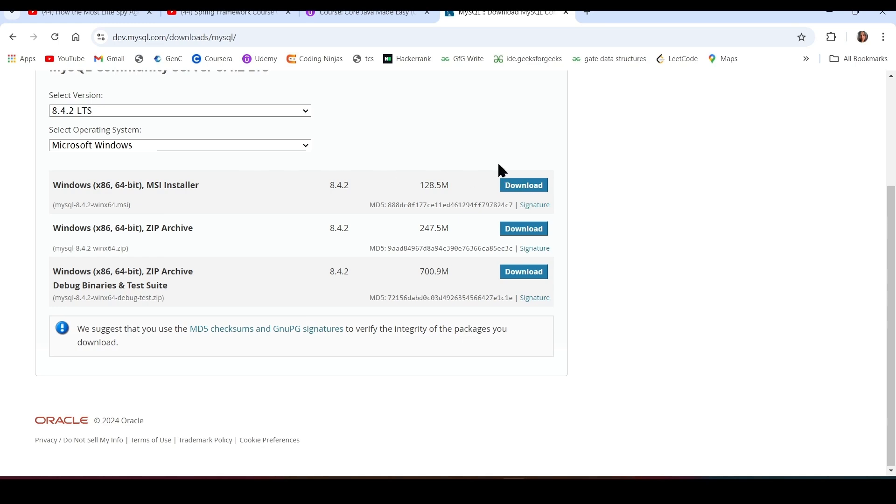
# Download the 8.4.2 Windows MSI installer without signing in and select it in Downloads.
pyautogui.click(517, 192)
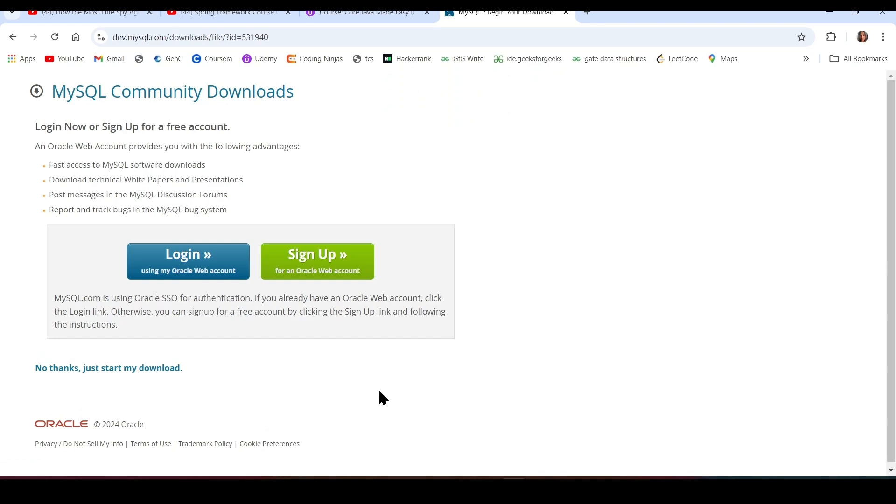
pyautogui.click(100, 371)
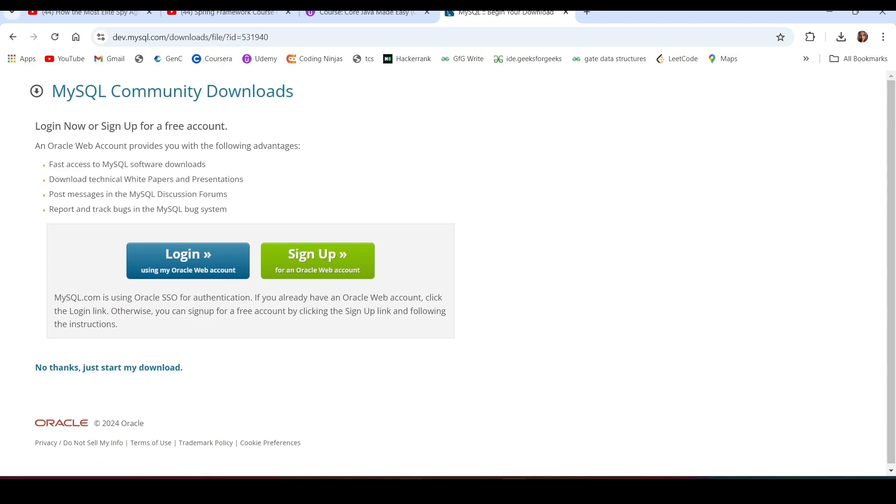
pyautogui.hotkey('alt', 'Tab')
pyautogui.click(158, 116)
# Run mysql-8.4.2-winx64.msi, accept the licence, and install with the Complete setup type.
pyautogui.doubleClick(158, 115)
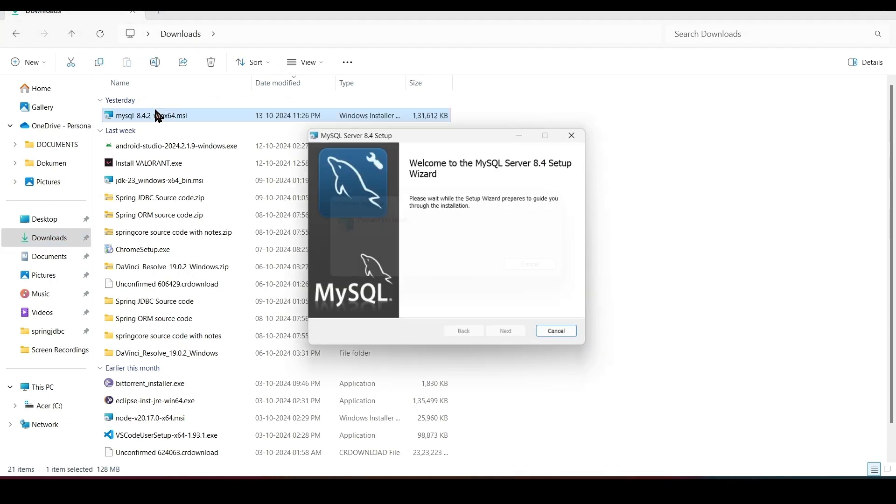
pyautogui.click(498, 336)
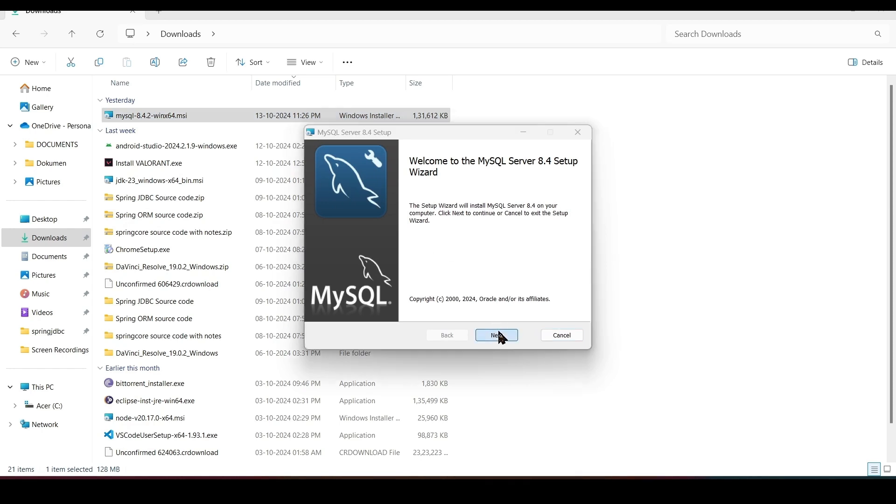
pyautogui.click(323, 309)
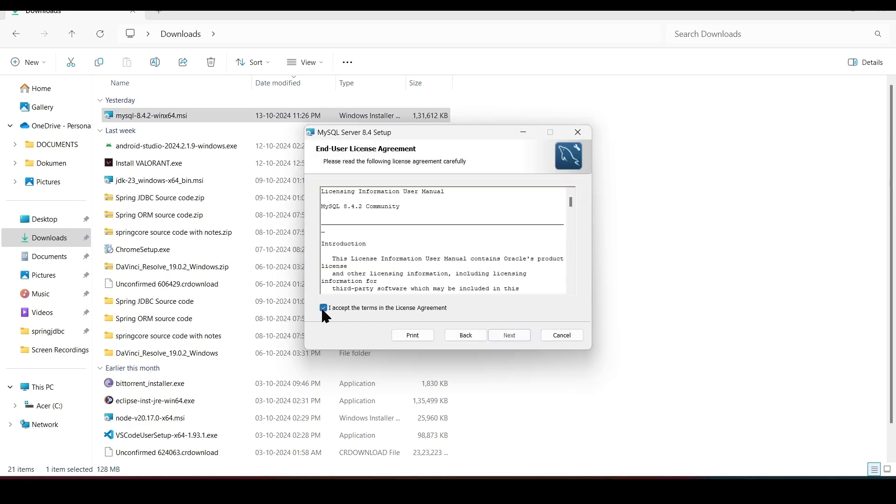
pyautogui.click(511, 337)
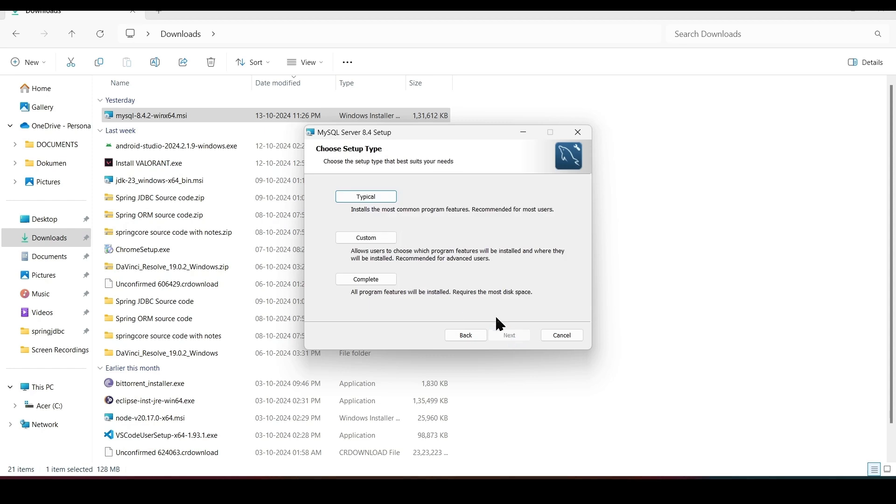
pyautogui.click(377, 282)
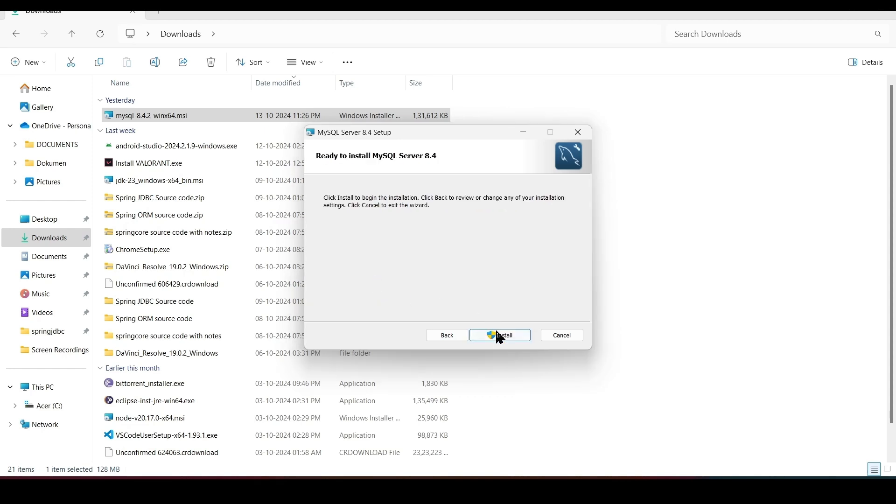
pyautogui.click(501, 336)
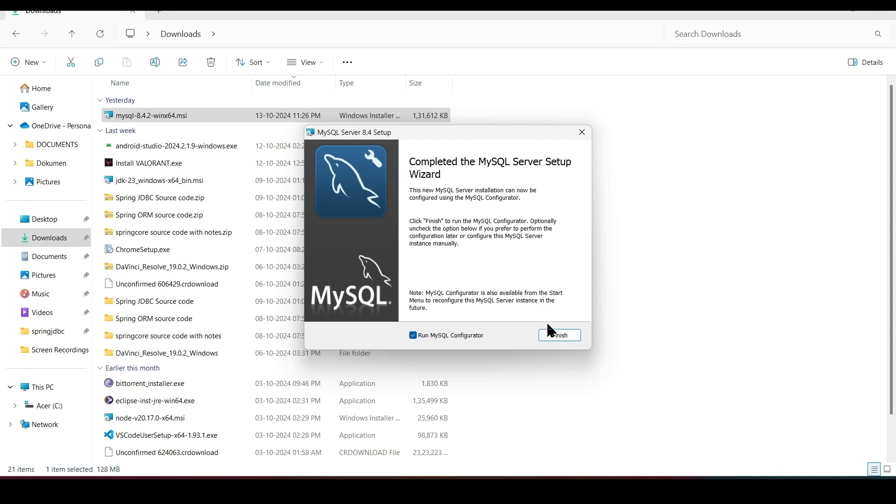
pyautogui.click(560, 334)
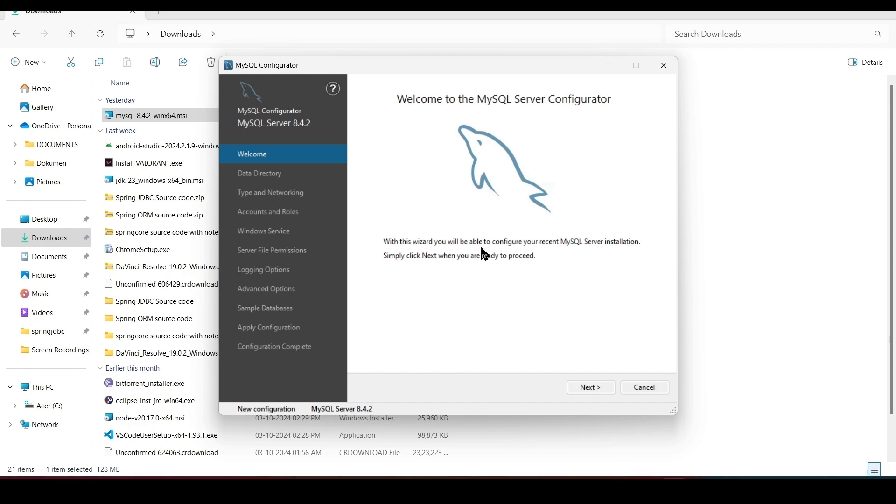
# Accept the default data directory and Development Computer networking on port 3306.
pyautogui.click(588, 388)
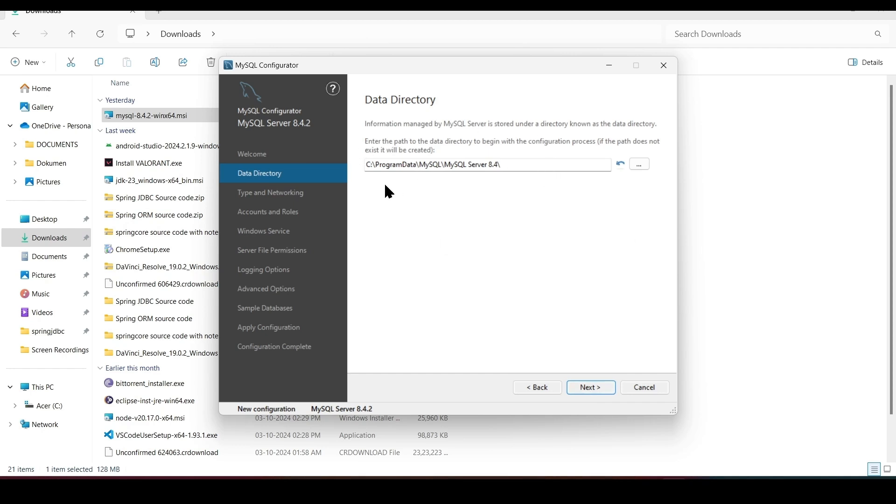
pyautogui.click(596, 387)
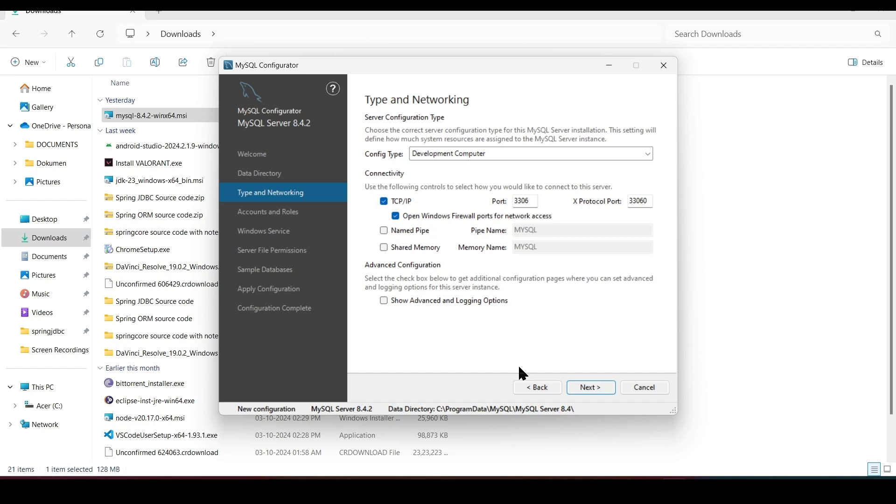
pyautogui.click(590, 389)
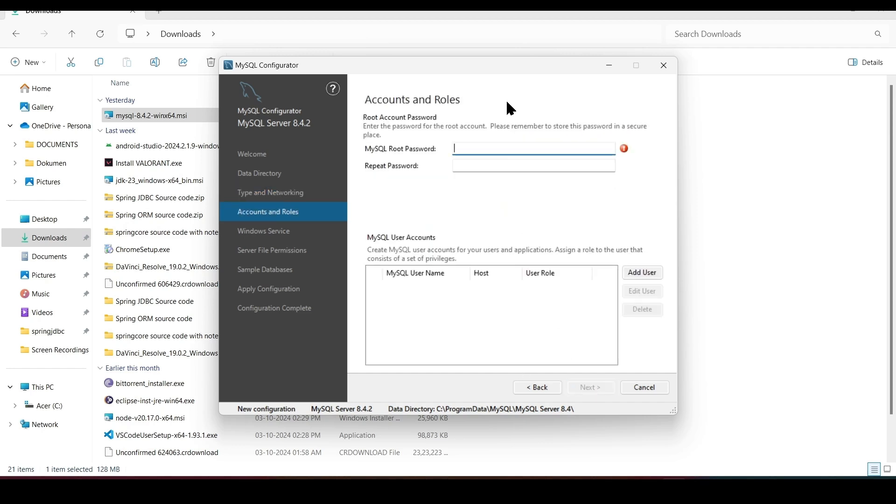
# Enter and confirm the root account password on the Accounts and Roles page.
pyautogui.write('root')
pyautogui.click(524, 165)
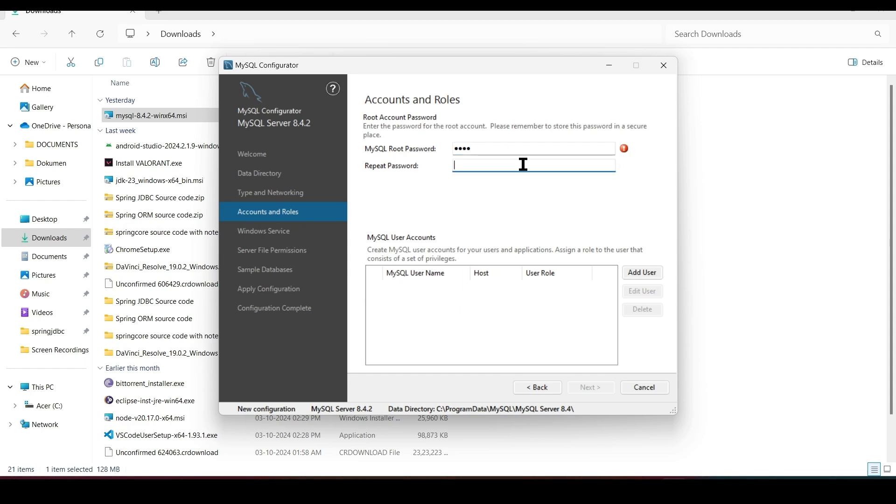
pyautogui.write('root')
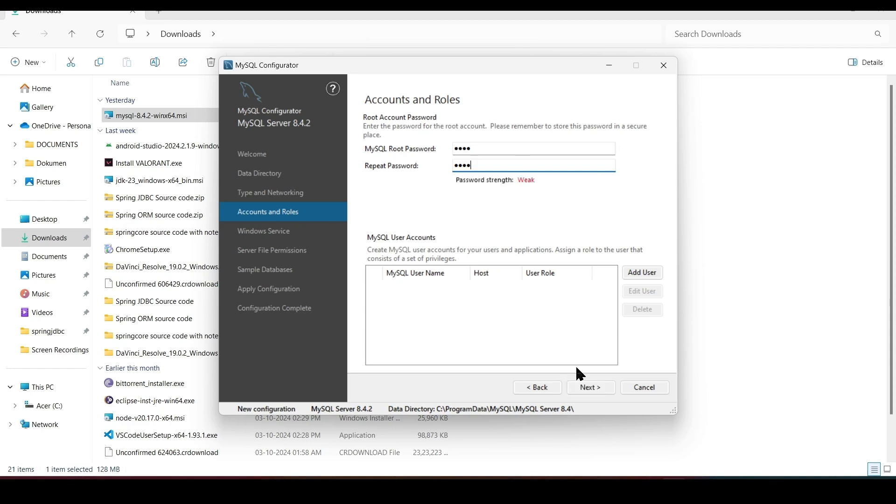
pyautogui.click(595, 385)
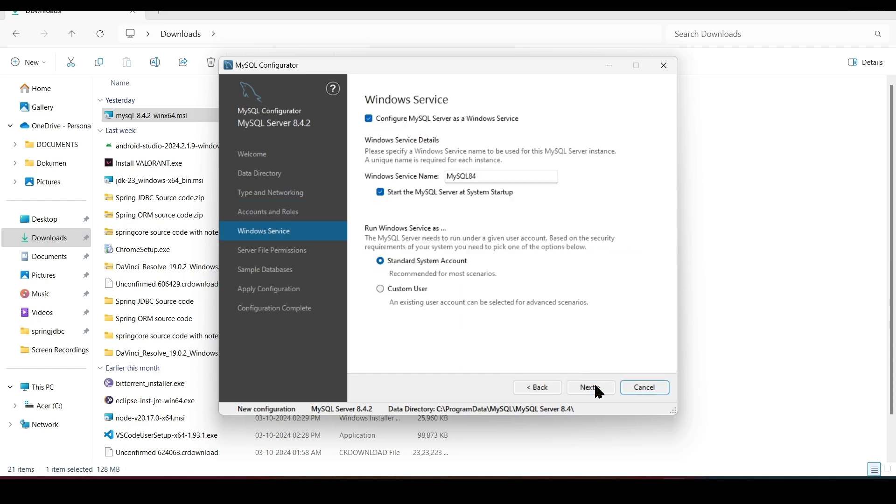
# Keep the default Windows Service and file permission settings, and skip sample databases.
pyautogui.click(595, 385)
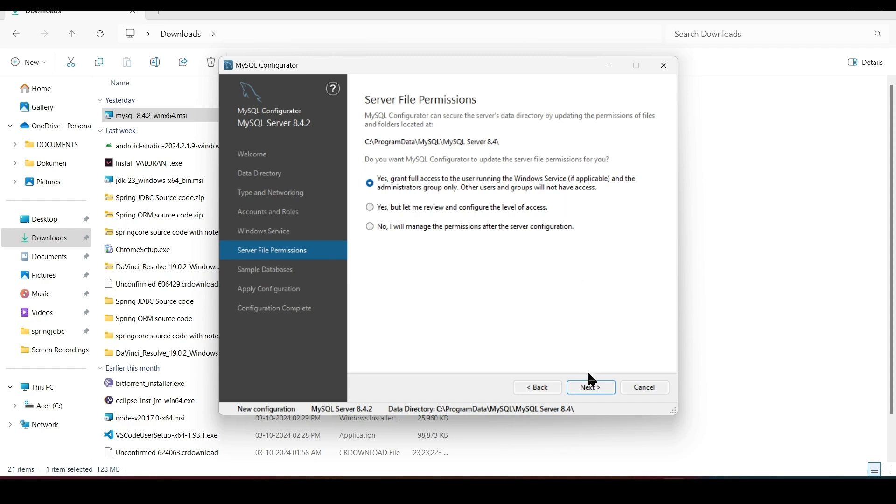
pyautogui.click(592, 389)
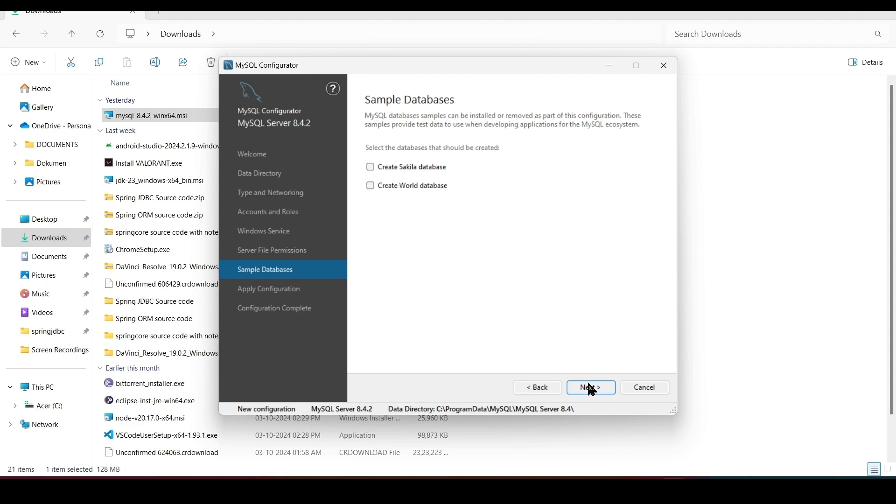
pyautogui.click(591, 389)
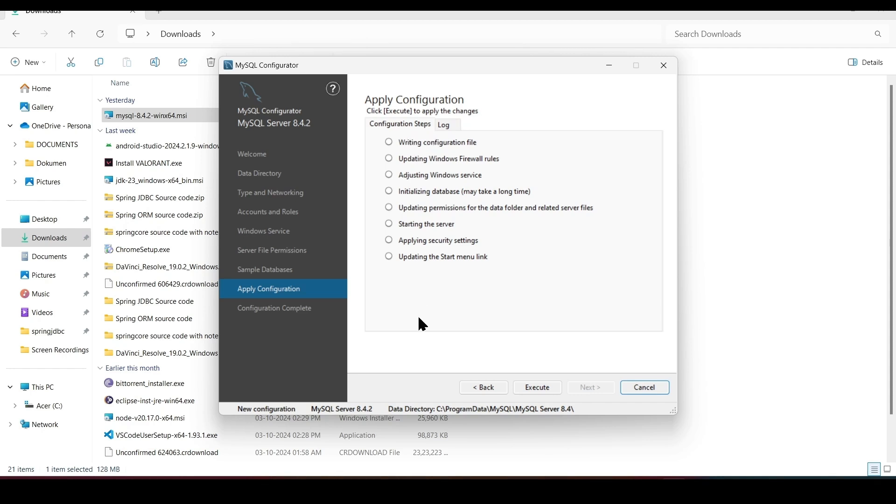
# Apply the server configuration, close the configurator, and launch MySQL 8.4 Command Line Client.
pyautogui.click(533, 389)
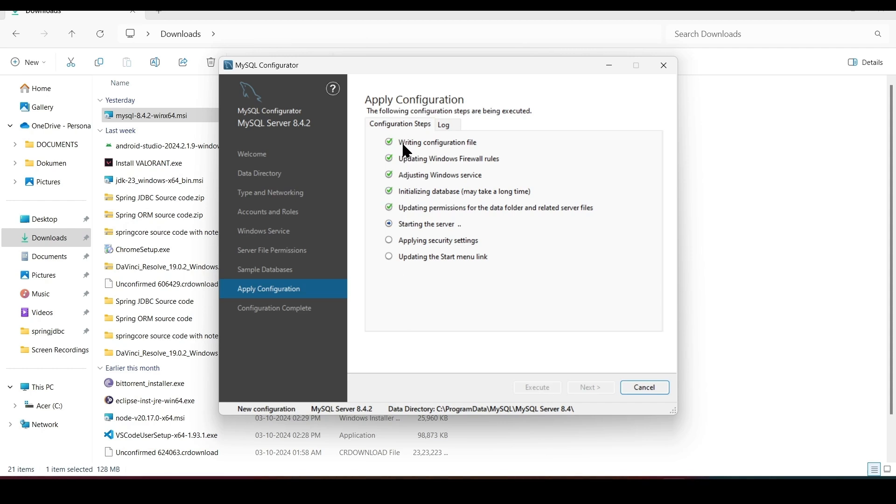
pyautogui.click(642, 390)
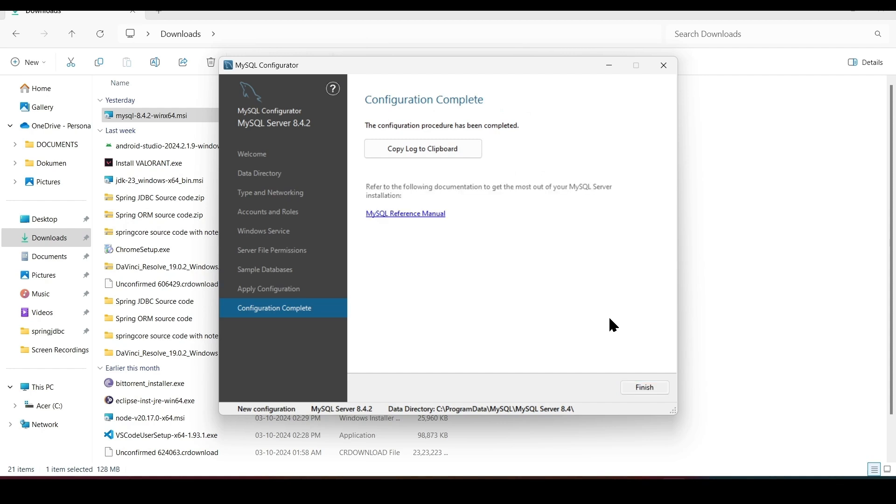
pyautogui.click(640, 388)
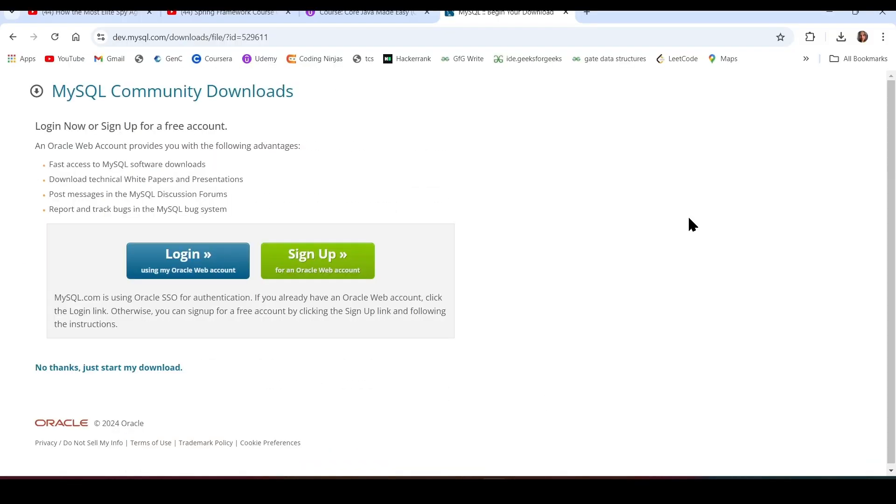
pyautogui.press('super')
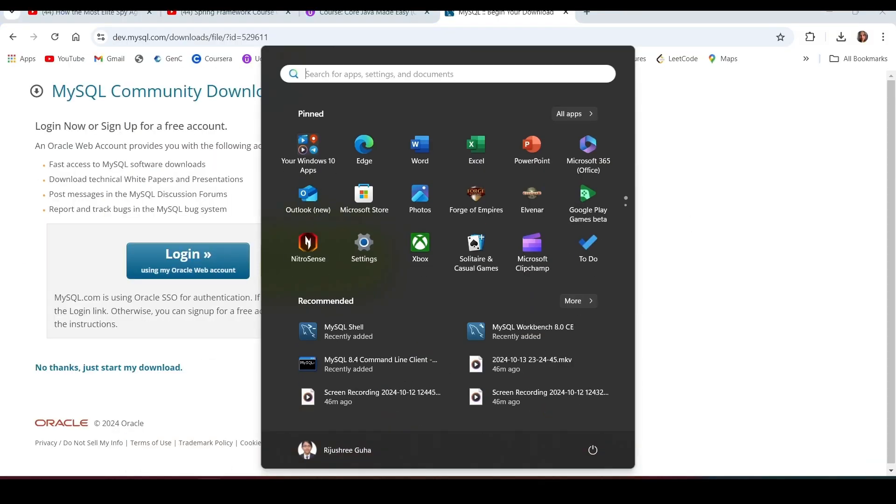
pyautogui.click(379, 368)
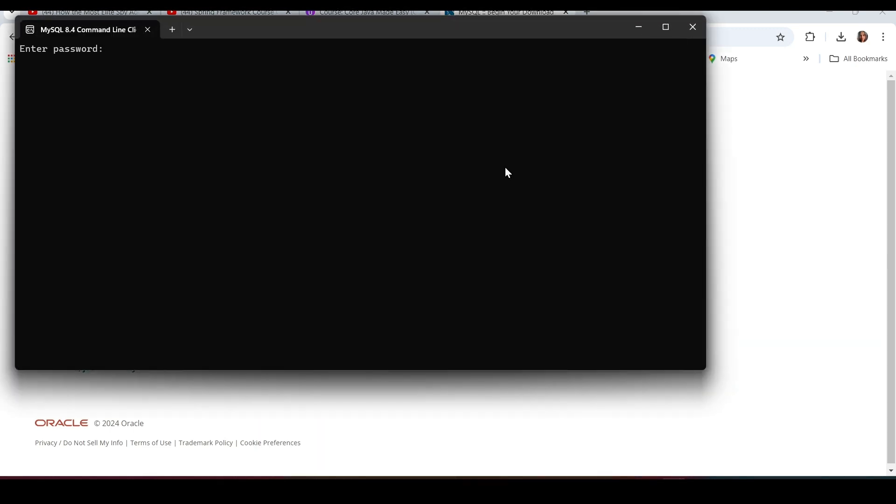
# Close the duplicate client window and log in as root with the account password.
pyautogui.click(691, 33)
pyautogui.moveTo(383, 29); pyautogui.dragTo(492, 98)
pyautogui.write('root')
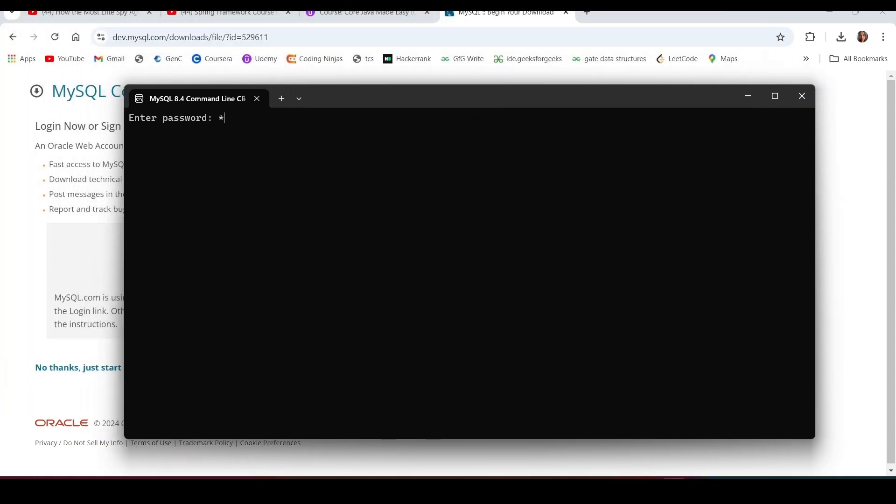
pyautogui.press('Return')
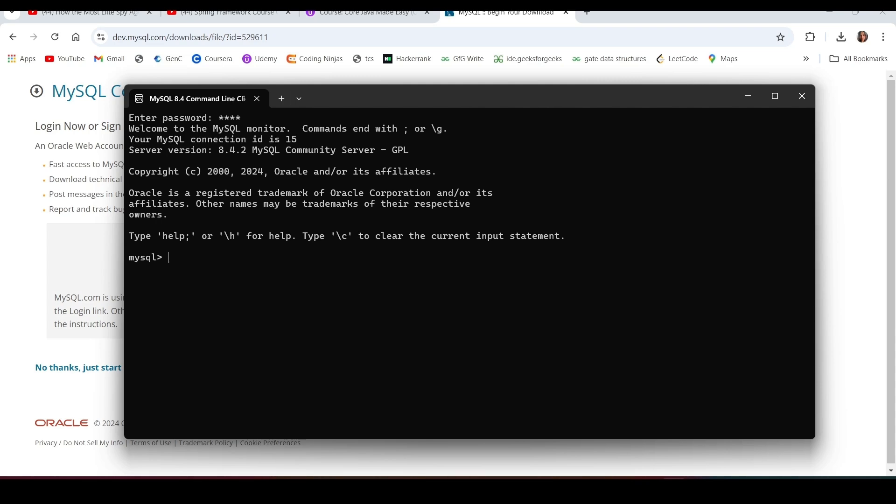
# Run 'show databases;' to list the server's 4 databases.
pyautogui.write('show dsa')
pyautogui.press('BackSpace')
pyautogui.press('BackSpace')
pyautogui.write('atav')
pyautogui.press('BackSpace')
pyautogui.write('bases')
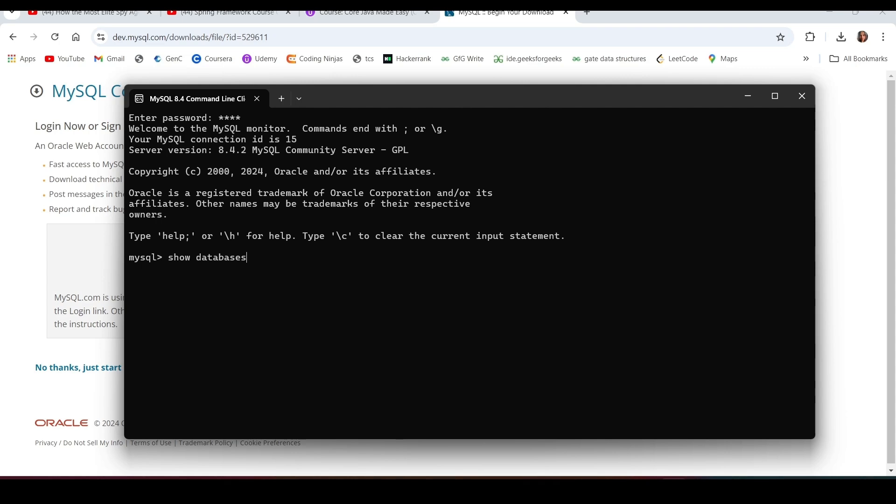
pyautogui.write(';')
pyautogui.press('Return')
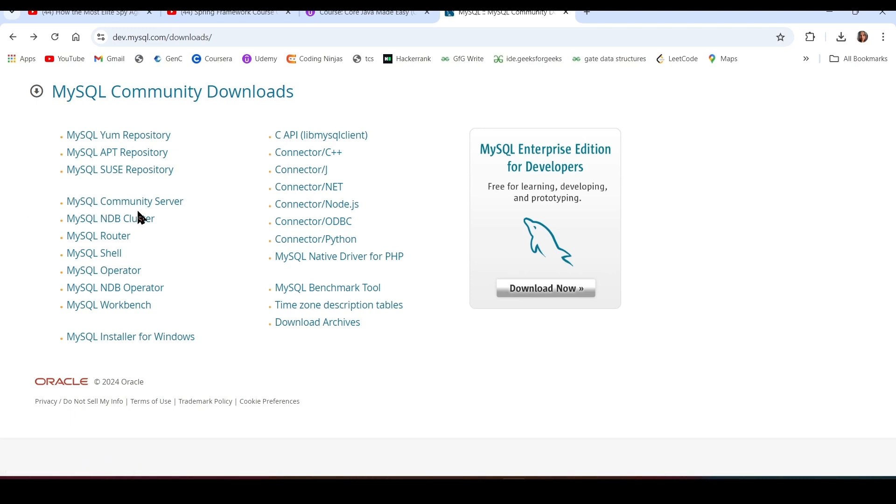
# Download the MySQL Workbench 8.0.38 Windows MSI installer (41.7 MB) without signing in.
pyautogui.click(110, 307)
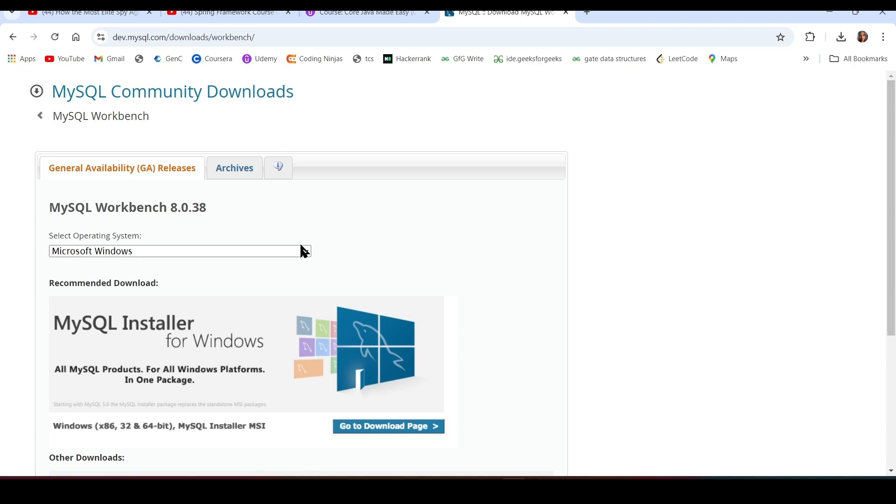
pyautogui.scroll(-2, 301, 256)
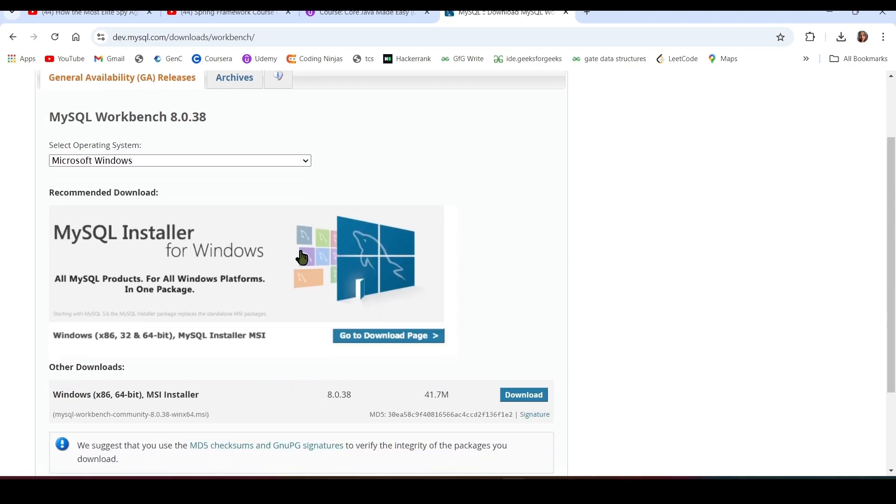
pyautogui.click(305, 160)
pyautogui.click(306, 161)
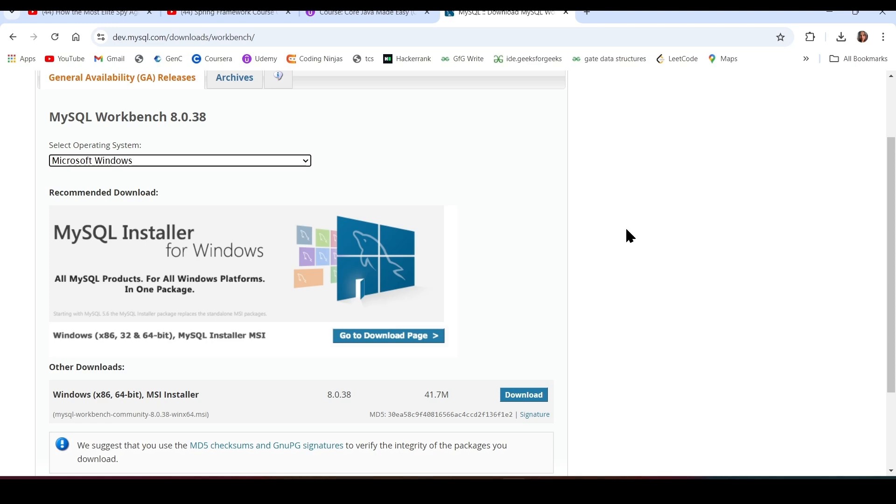
pyautogui.scroll(-2, 625, 229)
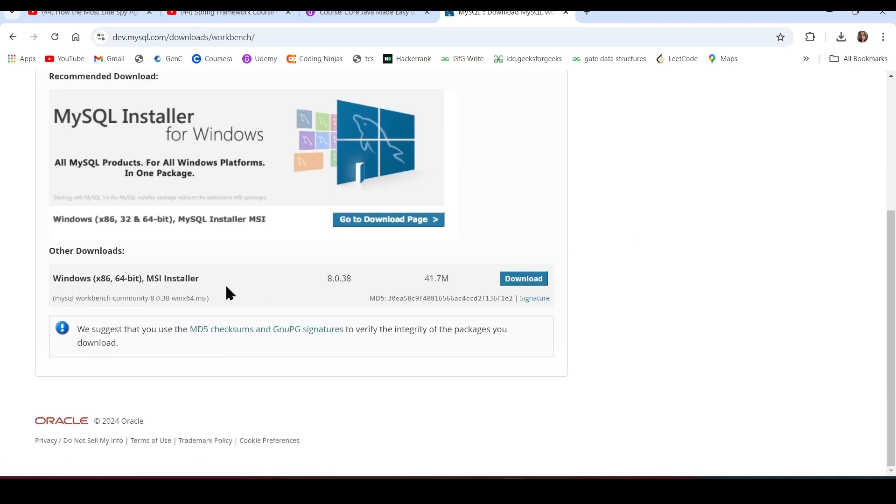
pyautogui.click(544, 281)
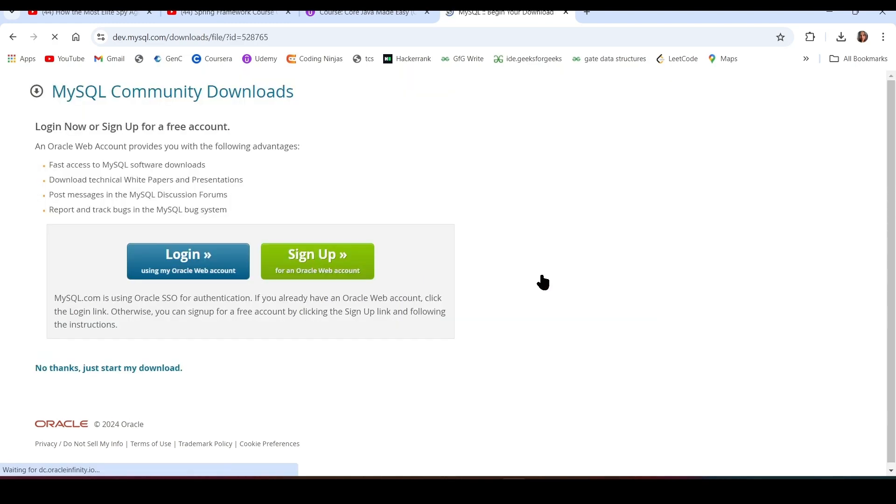
pyautogui.click(104, 370)
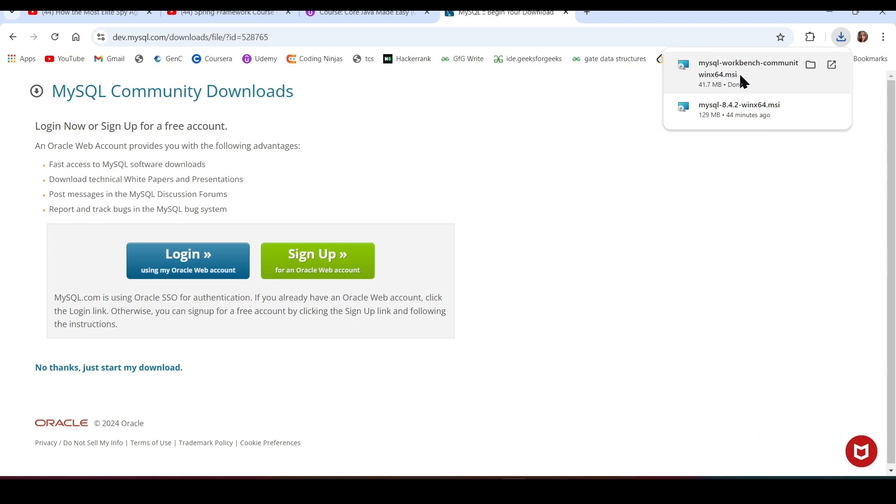
# Run the Workbench installer with the default folder and Complete setup type, then finish and launch Workbench.
pyautogui.click(742, 81)
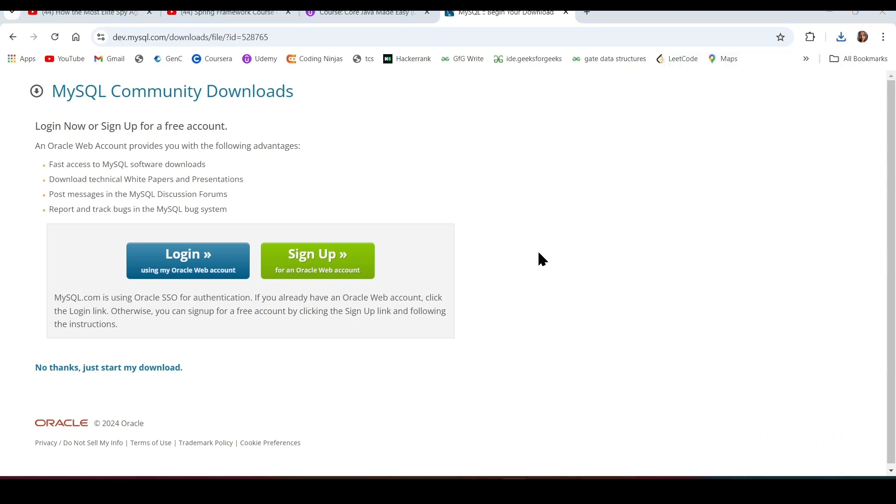
pyautogui.click(504, 335)
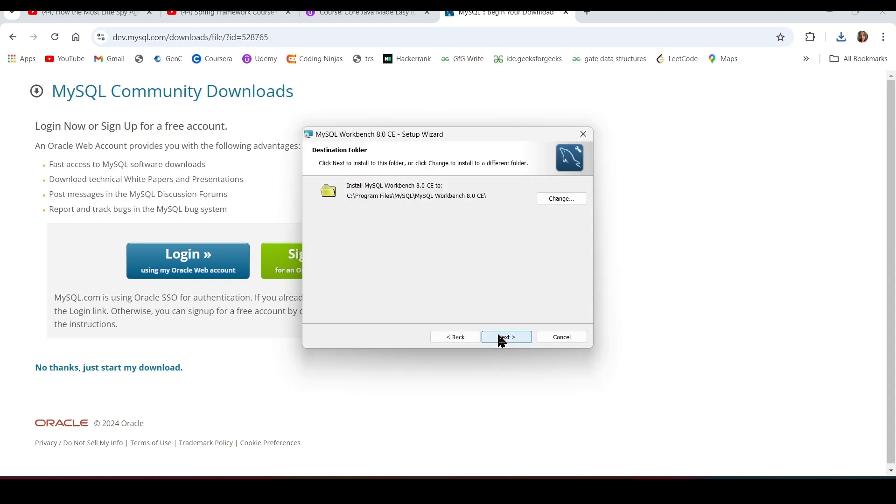
pyautogui.click(503, 338)
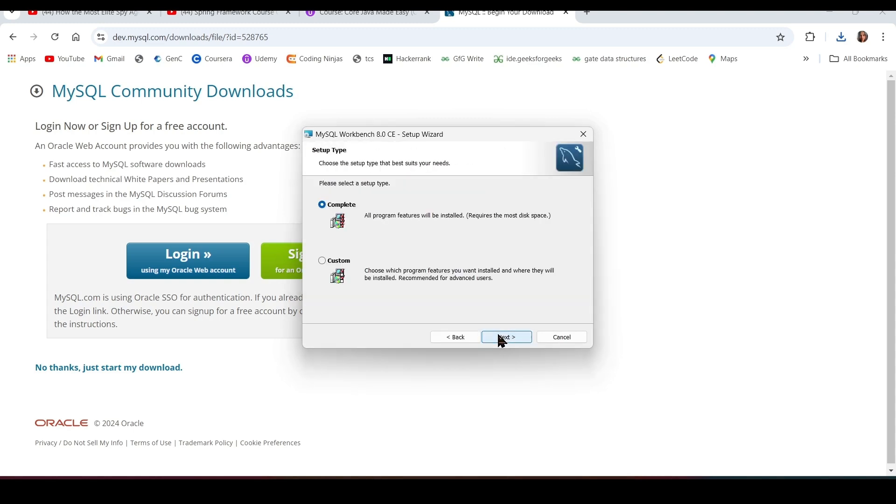
pyautogui.click(503, 338)
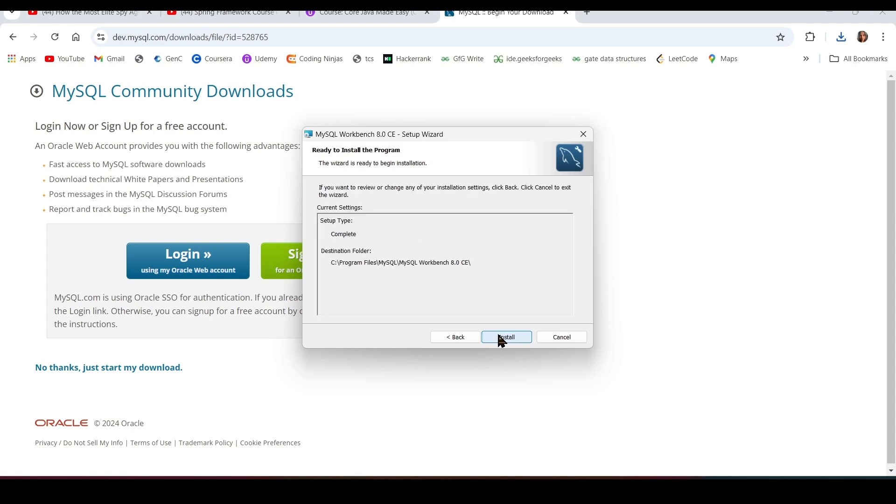
pyautogui.click(500, 336)
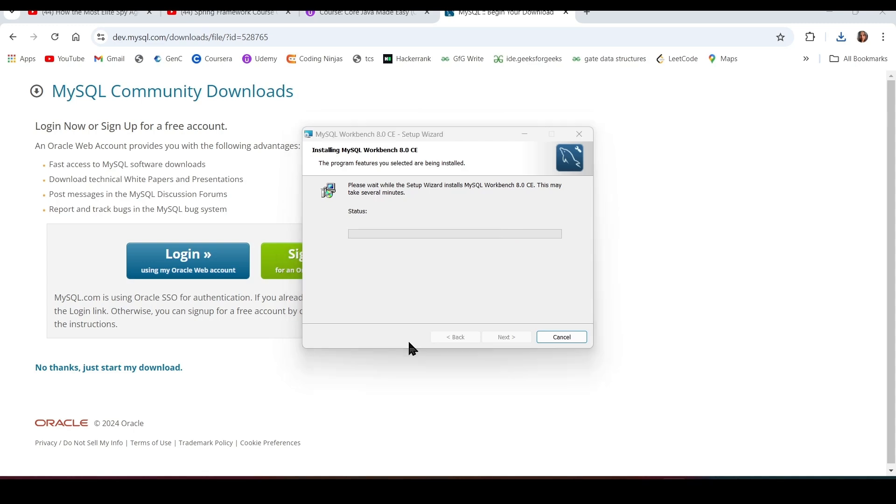
pyautogui.click(512, 338)
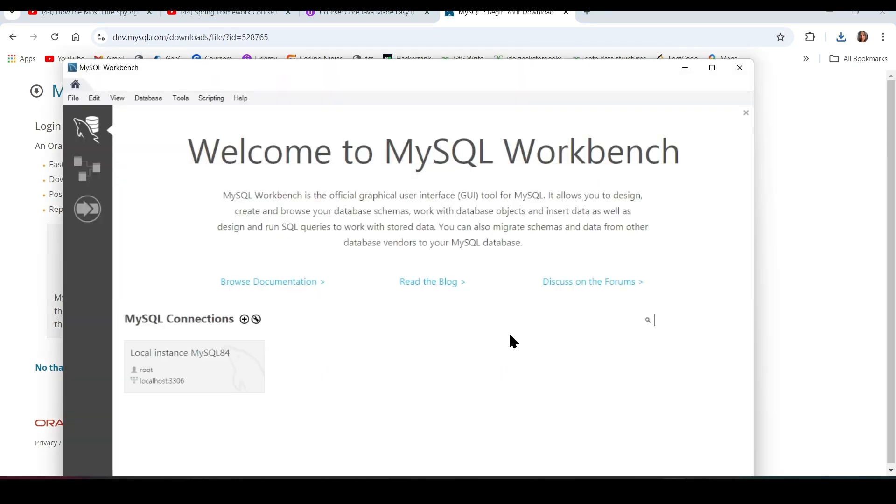
# Maximize Workbench and connect to Local instance MySQL84 as root, accepting the server version warning, then return to Chrome.
pyautogui.click(713, 68)
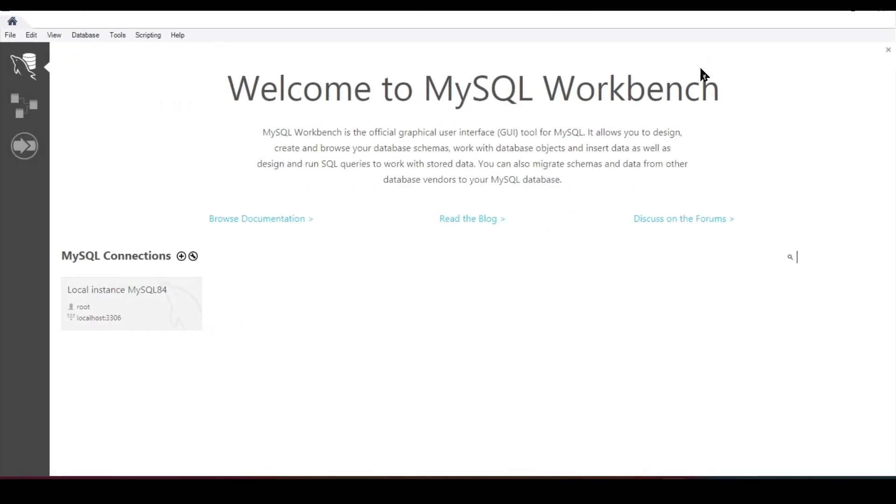
pyautogui.click(112, 308)
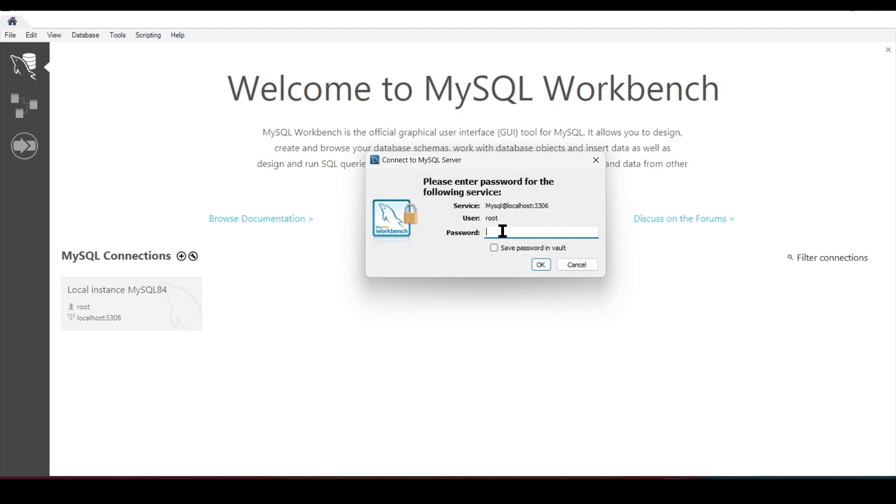
pyautogui.write('1234')
pyautogui.click(541, 263)
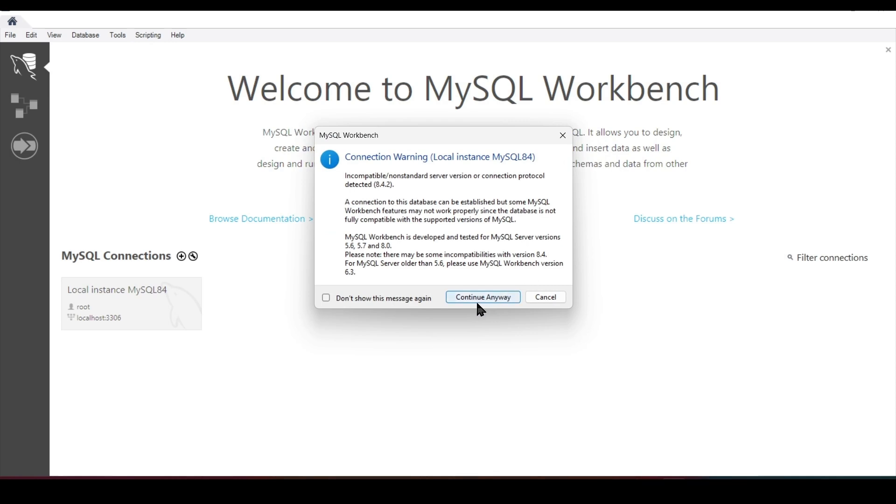
pyautogui.click(463, 300)
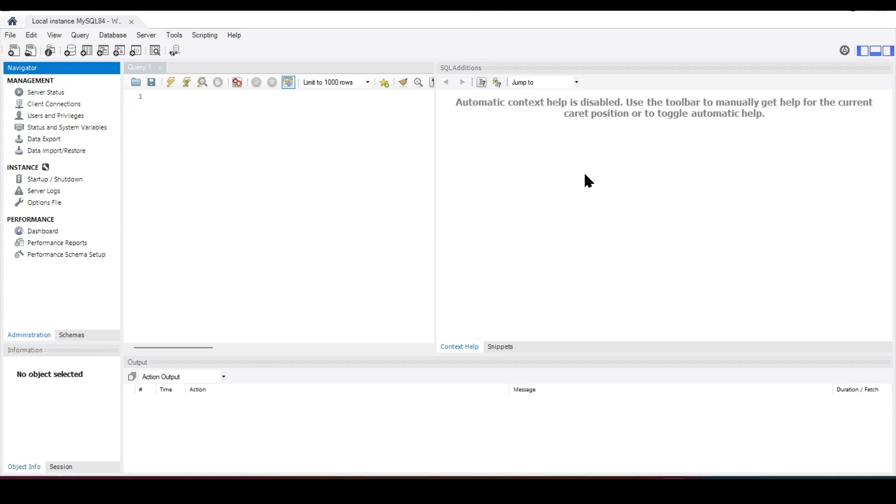
pyautogui.click(311, 124)
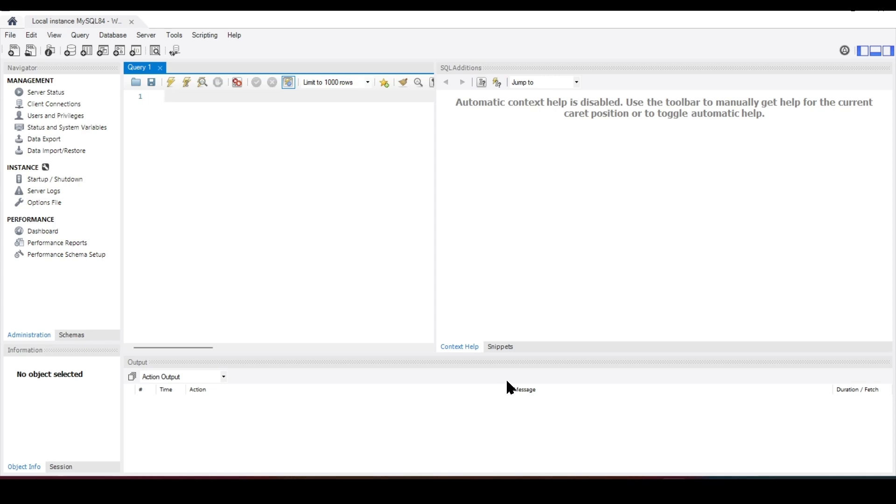
pyautogui.click(494, 489)
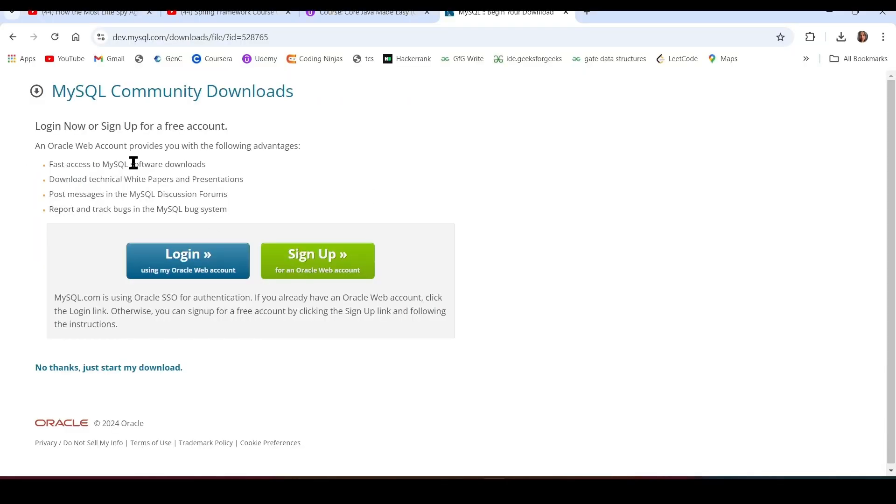
# Download the MySQL Shell 8.4.1 LTS Windows MSI installer without signing in, and check its download progress.
pyautogui.click(11, 38)
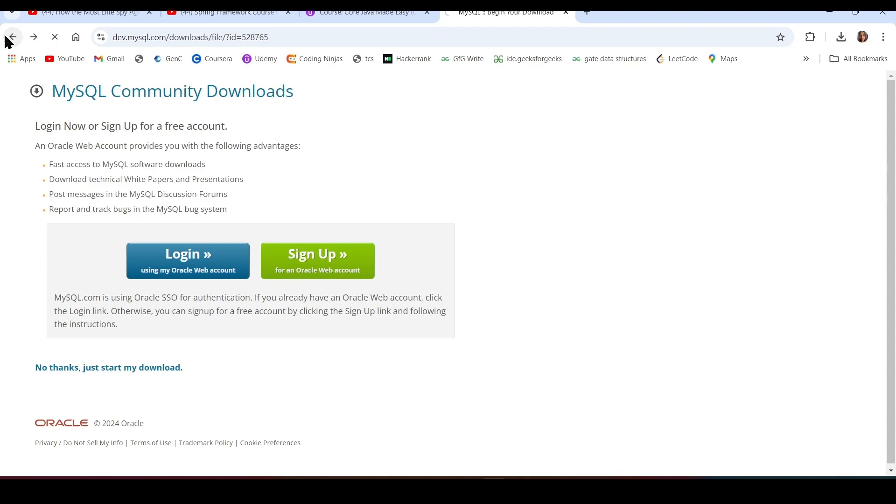
pyautogui.click(10, 40)
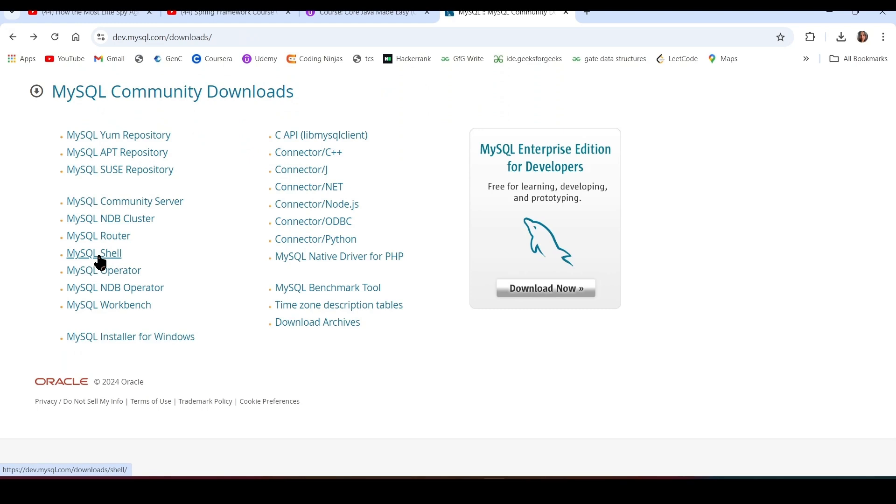
pyautogui.click(99, 257)
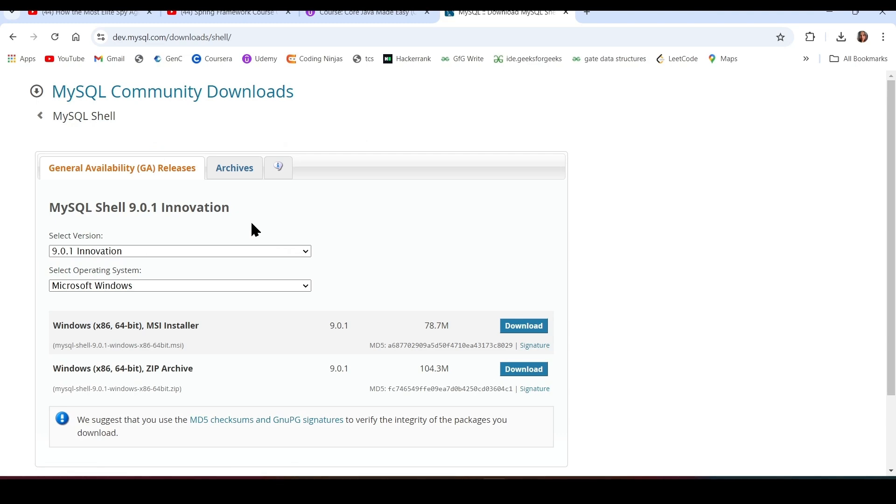
pyautogui.click(306, 252)
pyautogui.click(153, 280)
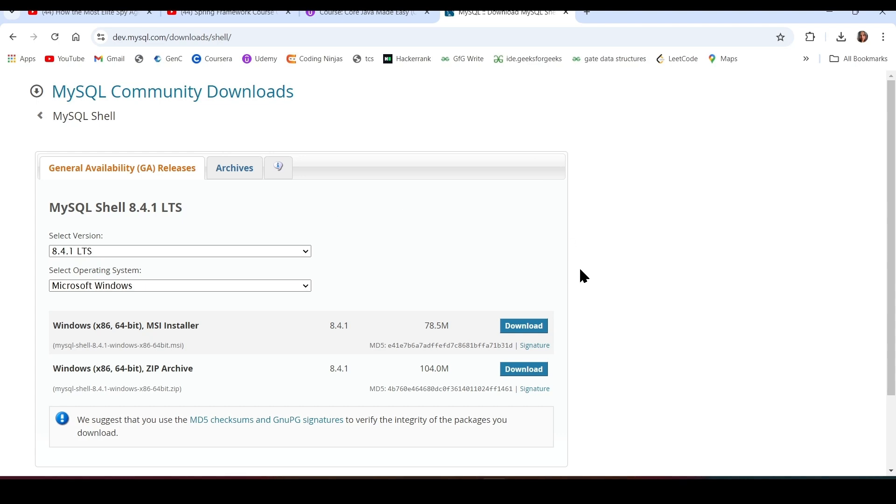
pyautogui.scroll(-2, 584, 276)
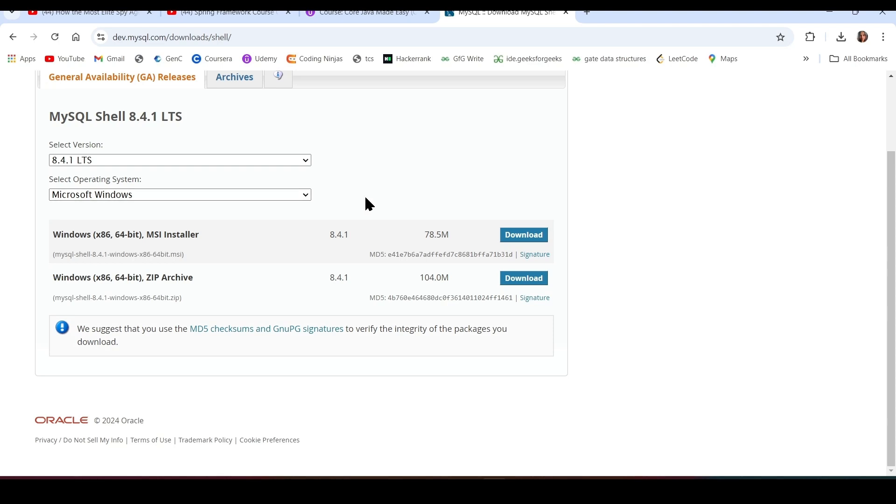
pyautogui.click(528, 240)
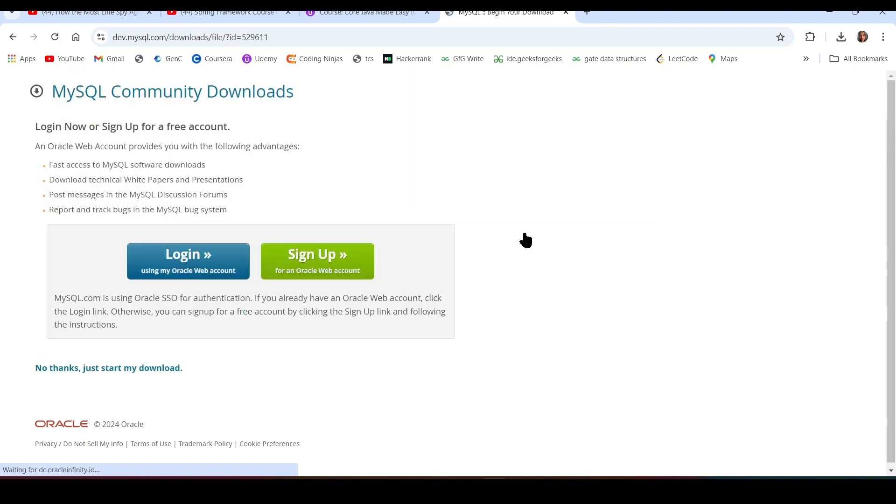
pyautogui.click(145, 374)
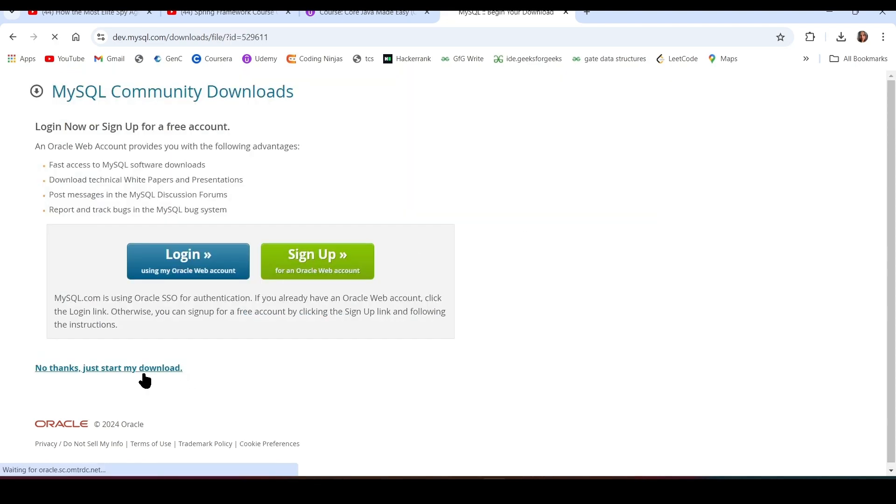
pyautogui.click(843, 39)
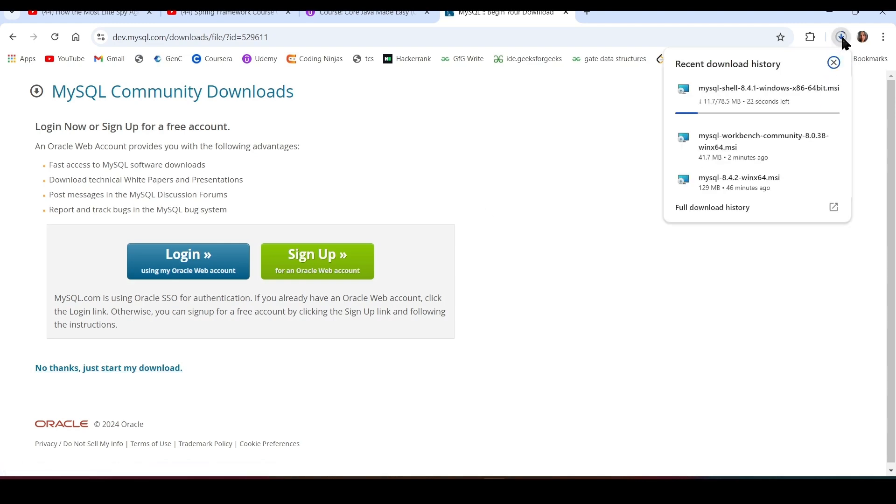
# Install MySQL Shell 8.4 to the default C:\Program Files\MySQL\MySQL Shell 8.4\ folder after accepting the licence.
pyautogui.click(710, 91)
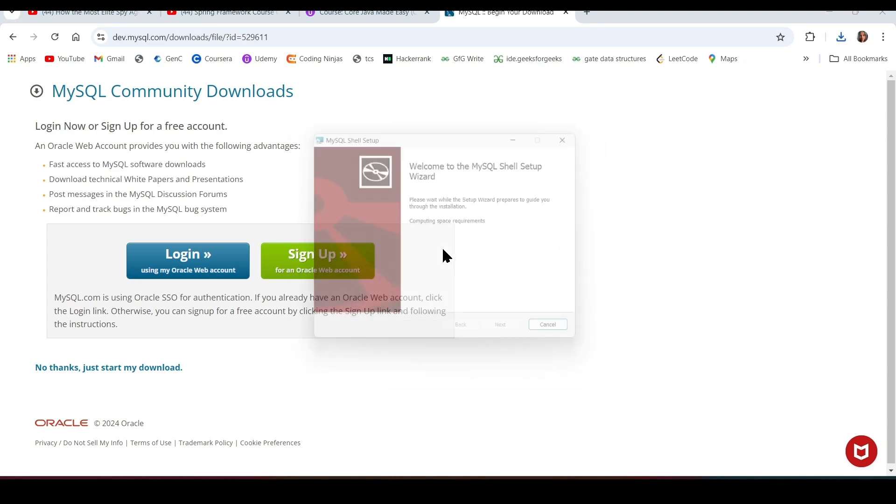
pyautogui.click(510, 336)
pyautogui.click(324, 308)
pyautogui.click(509, 336)
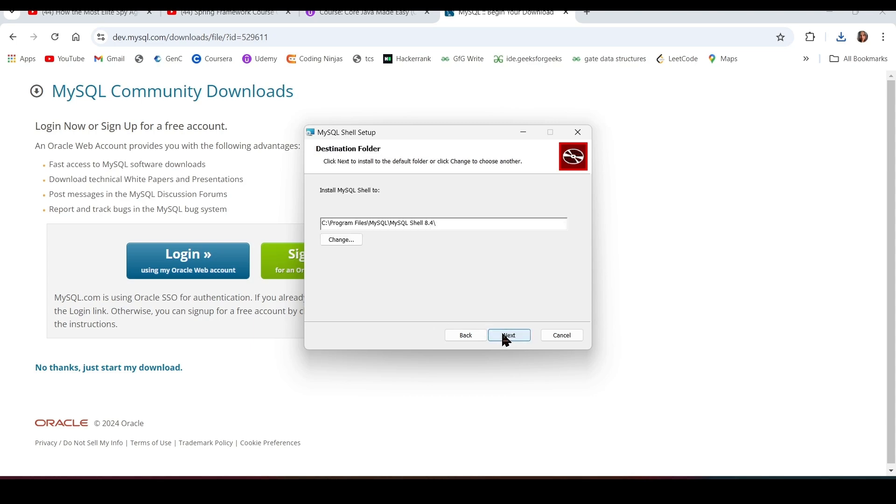
pyautogui.click(504, 335)
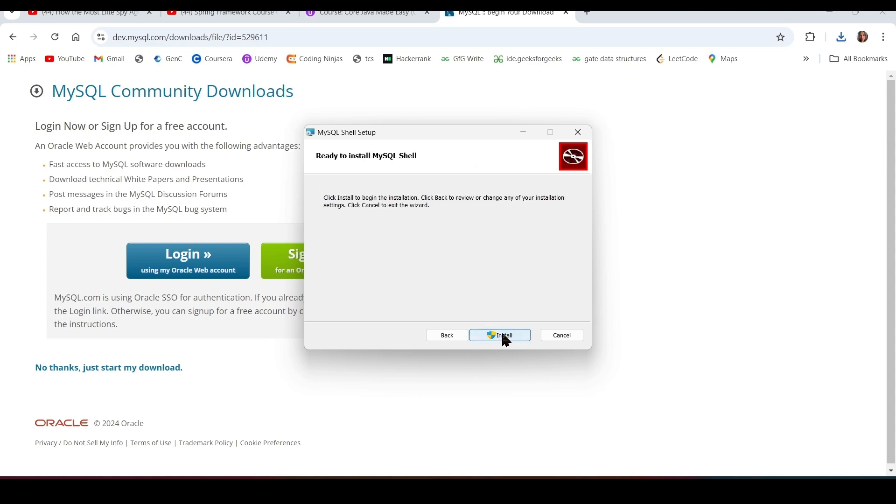
pyautogui.click(503, 335)
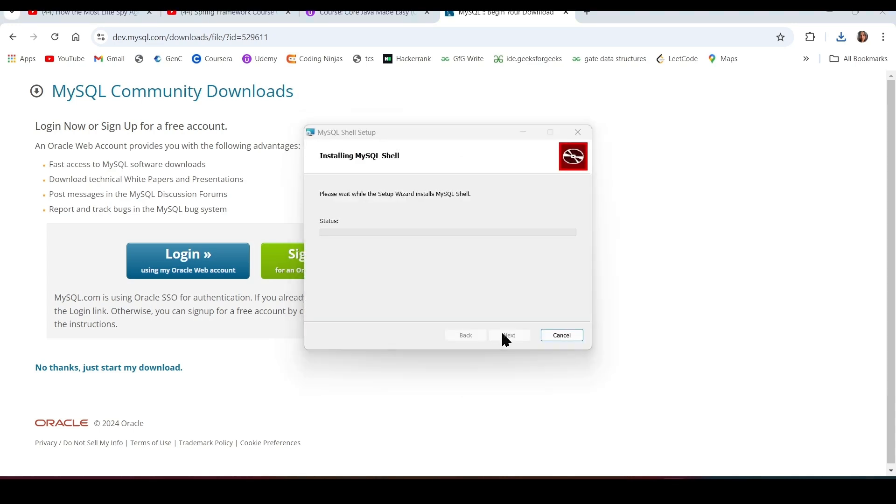